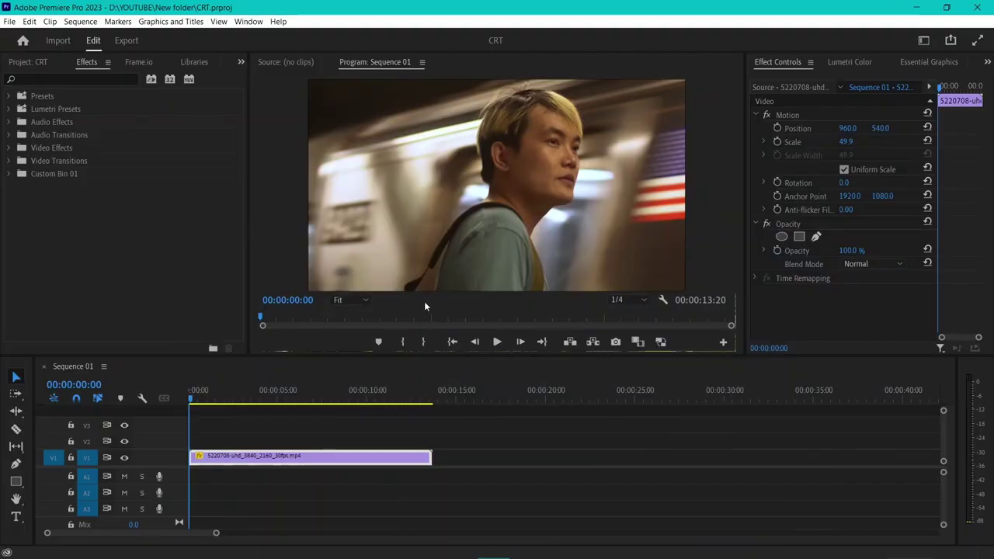
- Apply Lens Distortion to the subway clip and set Curvature to 28
{"action": "left_click", "coordinate": [8, 149]}
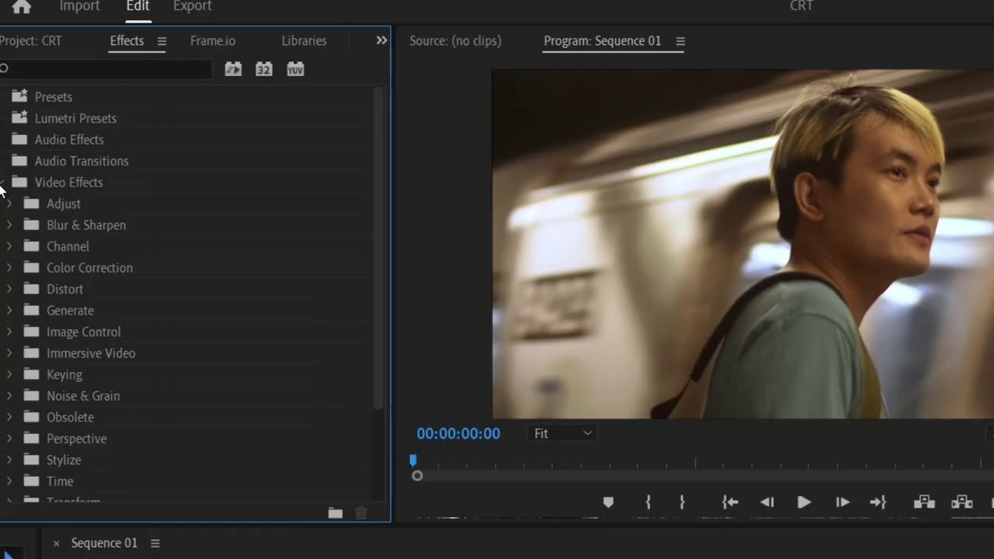
{"action": "left_click", "coordinate": [10, 290]}
{"action": "left_click_drag", "start_coordinate": [66, 334], "coordinate": [364, 558]}
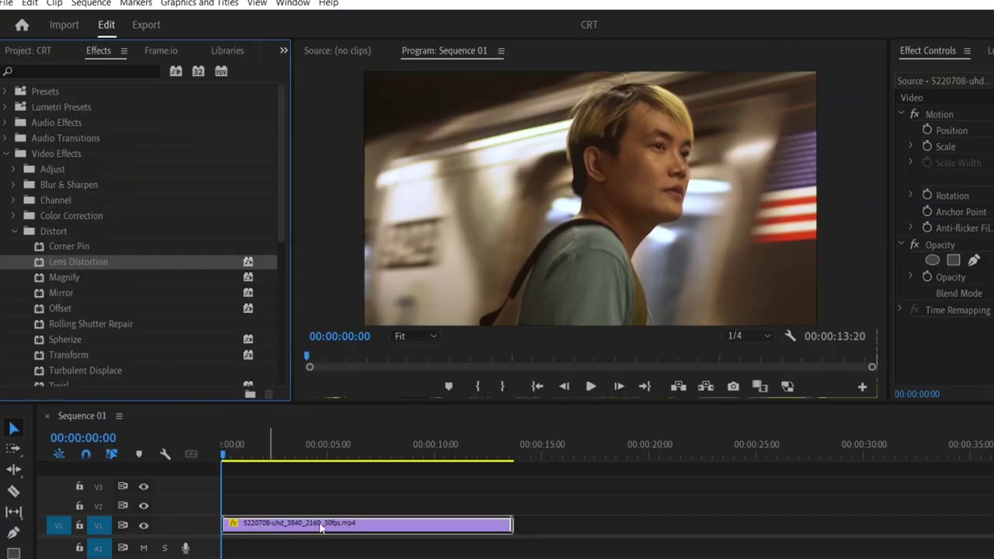
{"action": "left_click_drag", "start_coordinate": [322, 527], "coordinate": [322, 526]}
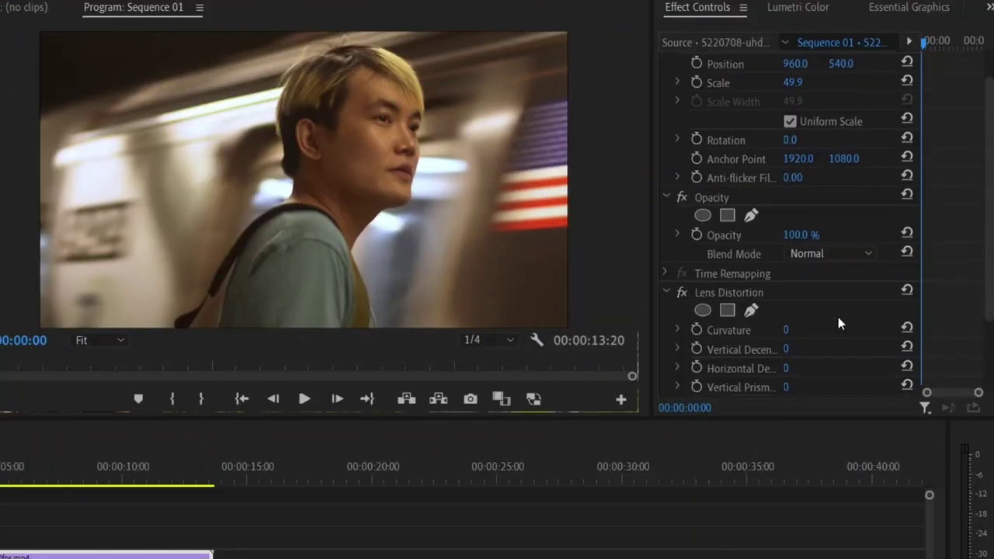
{"action": "scroll", "coordinate": [992, 300], "scroll_direction": "down", "scroll_amount": 1}
{"action": "scroll", "coordinate": [800, 306], "scroll_direction": "down", "scroll_amount": 2}
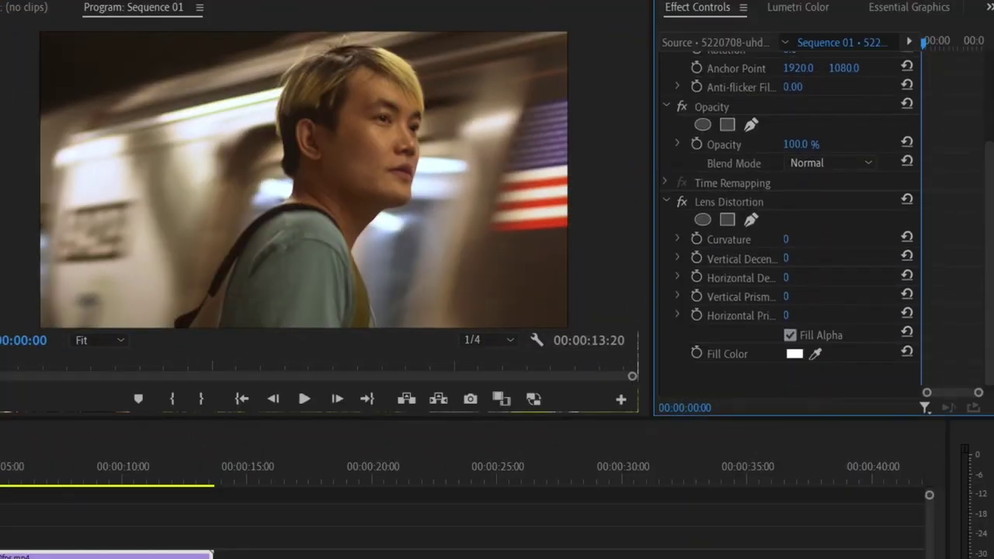
{"action": "left_click_drag", "start_coordinate": [785, 239], "coordinate": [808, 241]}
- Turn off Fill Alpha and set the fill colour to near-black
{"action": "left_click", "coordinate": [790, 336]}
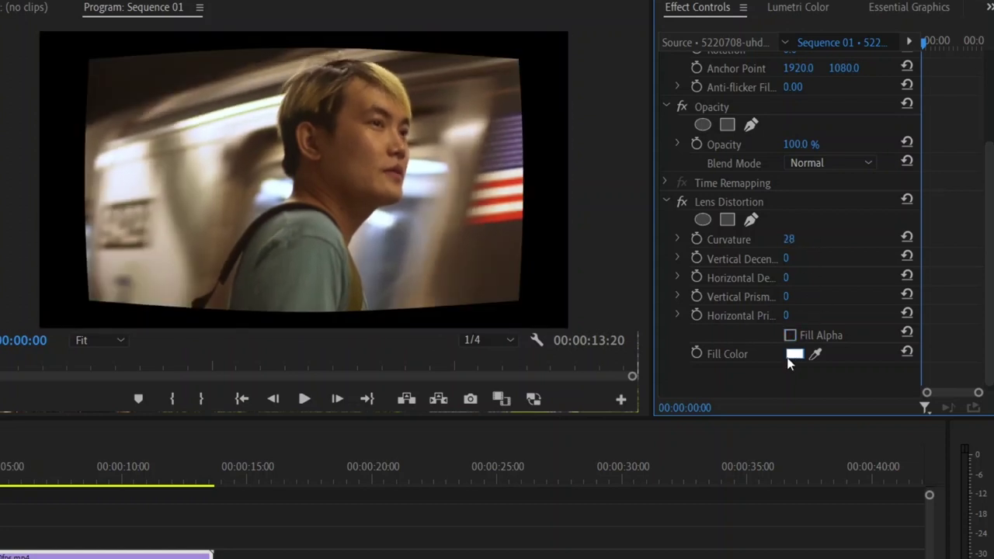
{"action": "left_click", "coordinate": [794, 354]}
{"action": "left_click_drag", "start_coordinate": [210, 241], "coordinate": [338, 212]}
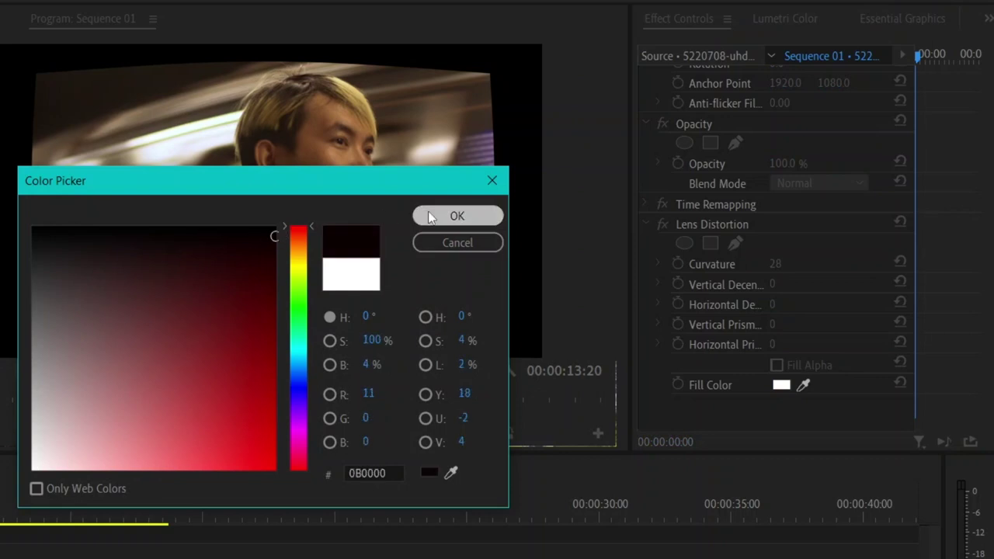
{"action": "left_click", "coordinate": [430, 216]}
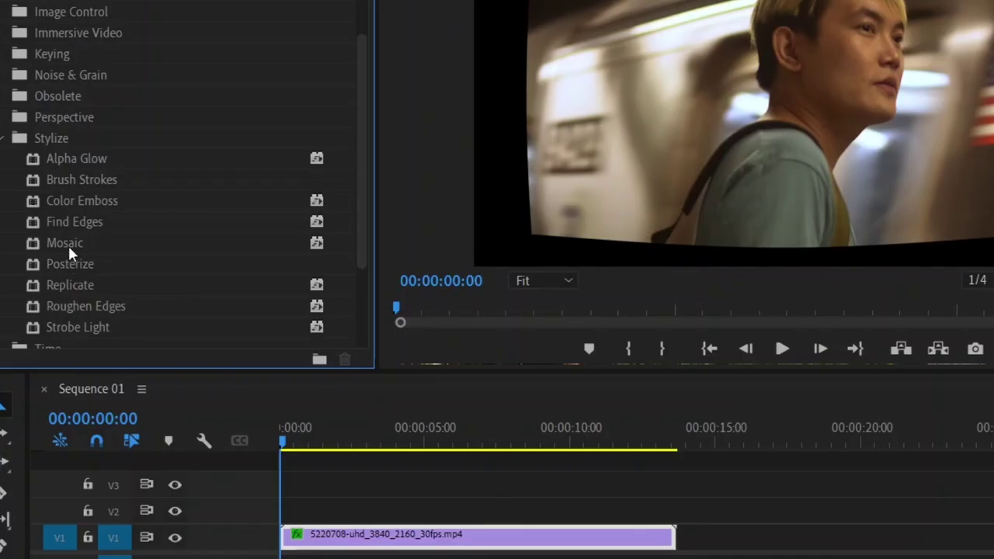
- Add Mosaic at 400×400 blocks and Gaussian Blur at 3.0, both ordered above Lens Distortion
{"action": "left_click_drag", "start_coordinate": [67, 243], "coordinate": [316, 534]}
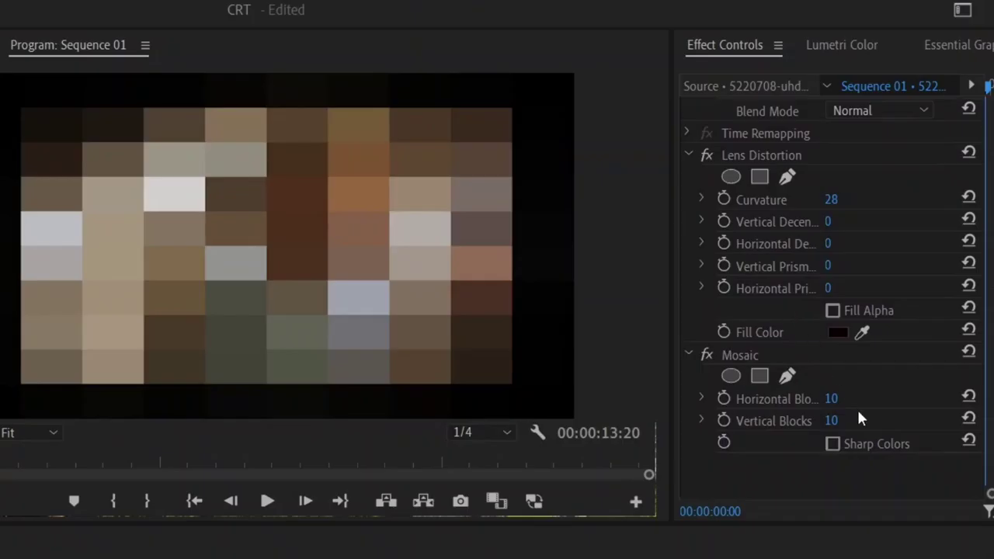
{"action": "type", "text": "400"}
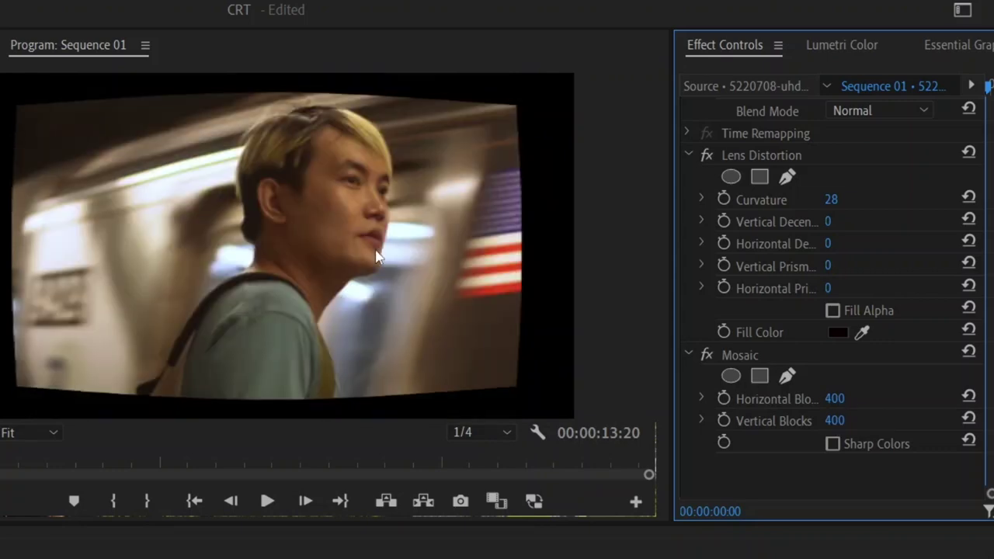
{"action": "left_click", "coordinate": [832, 445]}
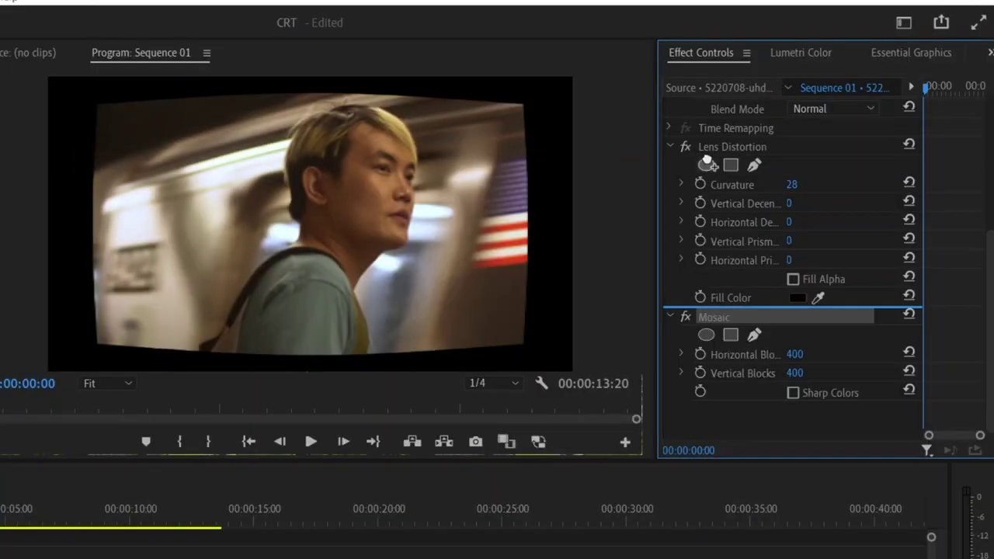
{"action": "left_click_drag", "start_coordinate": [706, 135], "coordinate": [706, 136]}
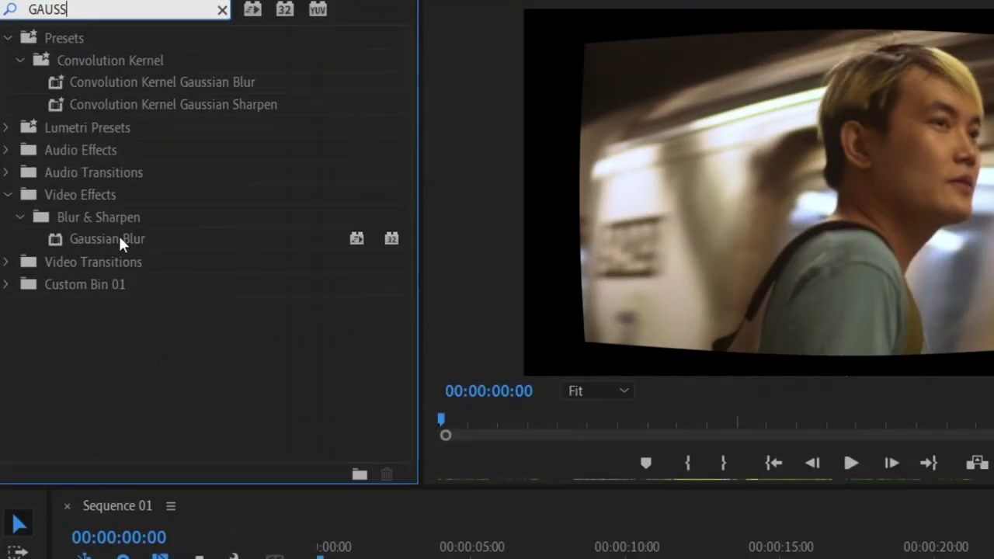
{"action": "left_click_drag", "start_coordinate": [118, 233], "coordinate": [448, 558]}
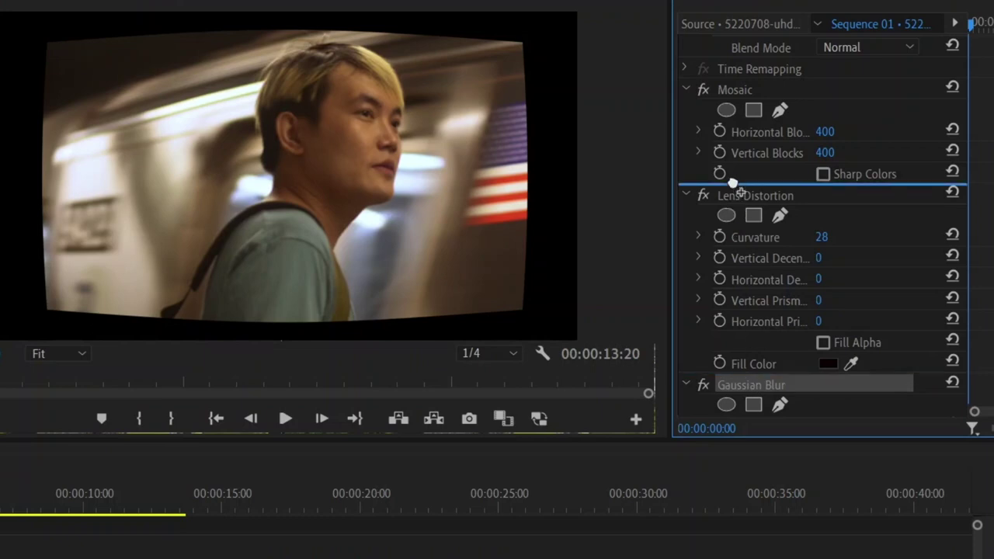
{"action": "left_click_drag", "start_coordinate": [732, 181], "coordinate": [732, 183]}
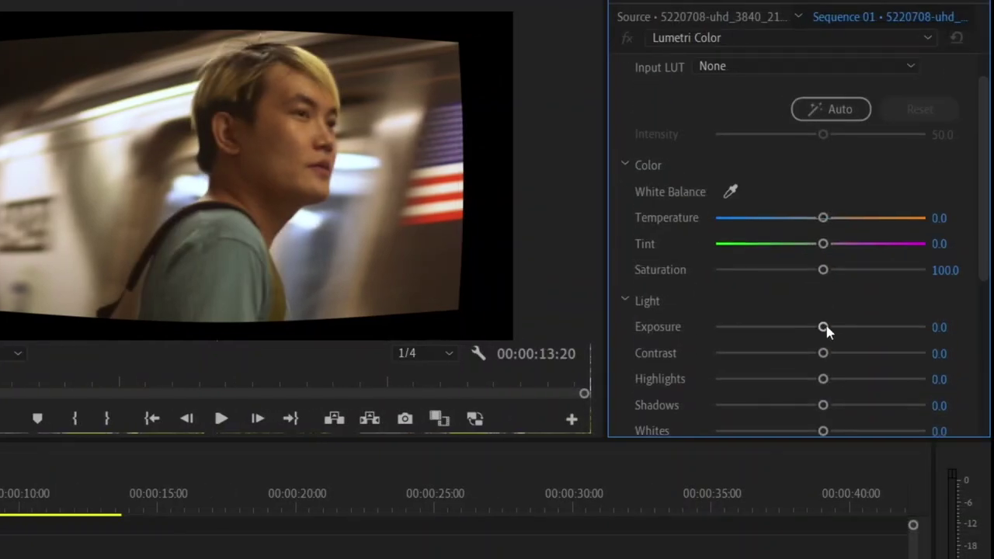
- In Lumetri Color, boost the tone sliders, drop Vibrance to -6.2, and tint shadows and highlights
{"action": "left_click_drag", "start_coordinate": [833, 328], "coordinate": [844, 354]}
{"action": "scroll", "coordinate": [839, 329], "scroll_direction": "down", "scroll_amount": 3}
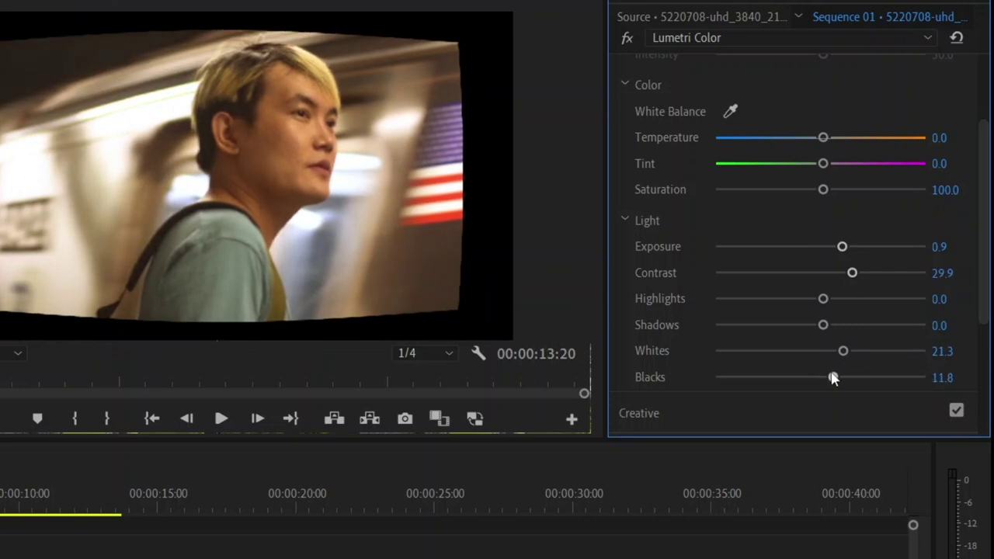
{"action": "scroll", "coordinate": [800, 282], "scroll_direction": "down", "scroll_amount": 2}
{"action": "left_click", "coordinate": [799, 350]}
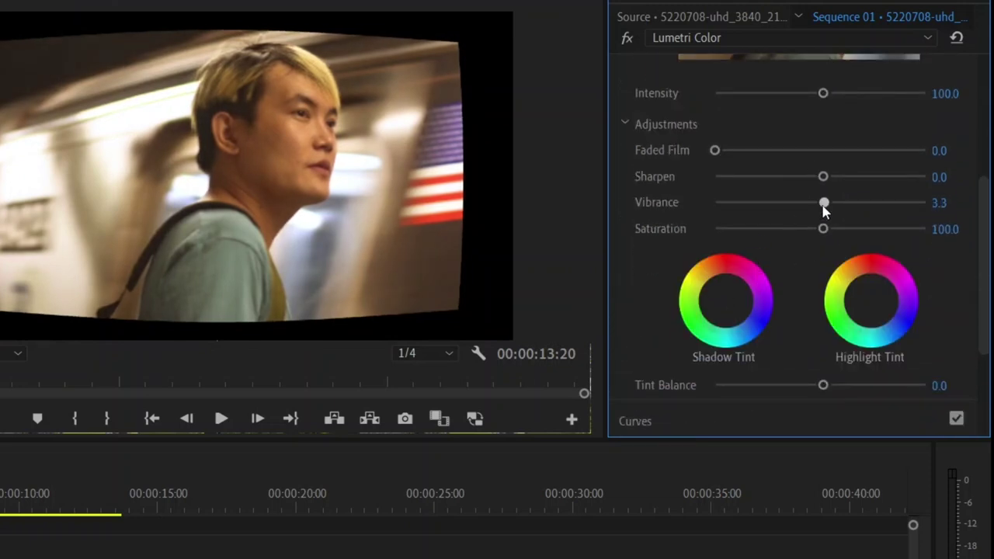
{"action": "left_click", "coordinate": [722, 300]}
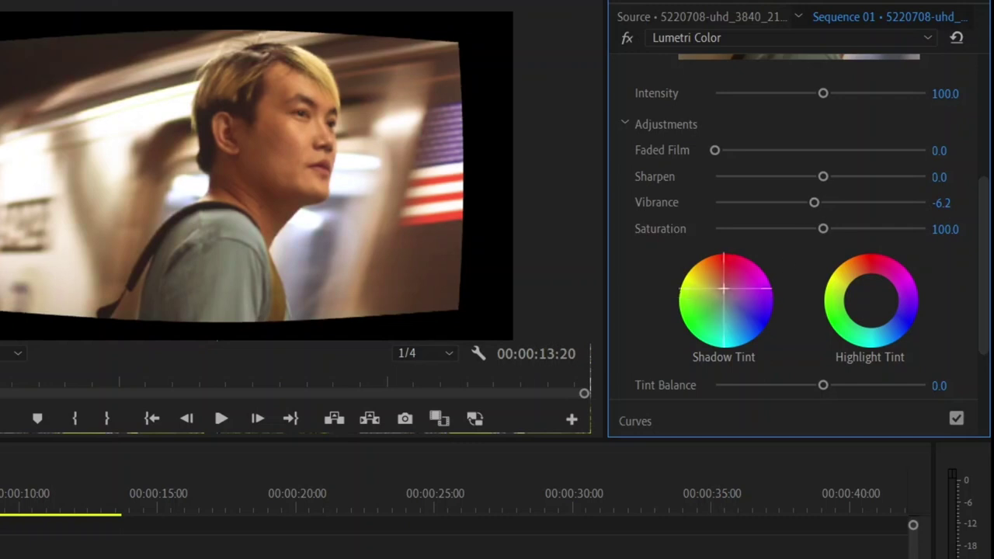
{"action": "left_click", "coordinate": [911, 306]}
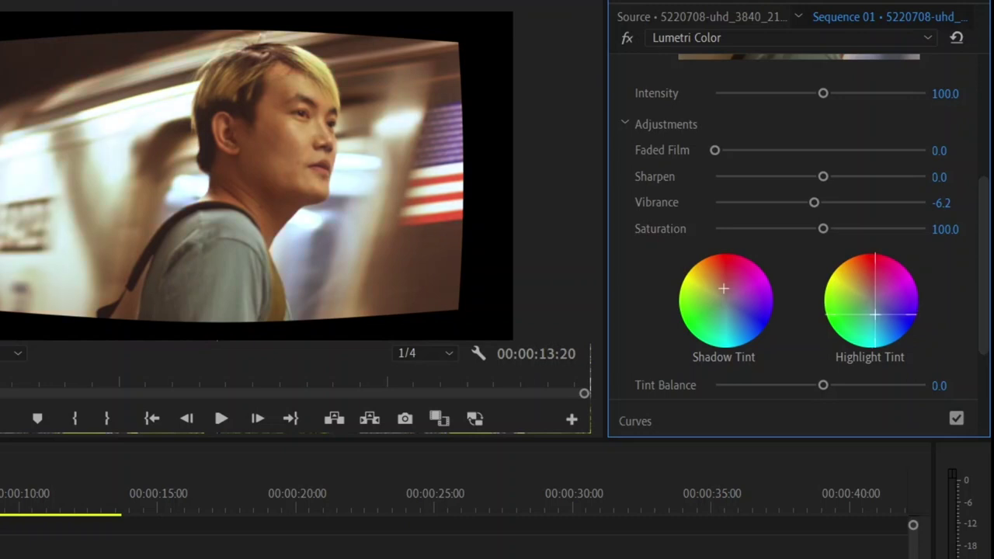
- Darken the corners with a Vignette Amount of -2.6
{"action": "scroll", "coordinate": [812, 234], "scroll_direction": "down", "scroll_amount": 5}
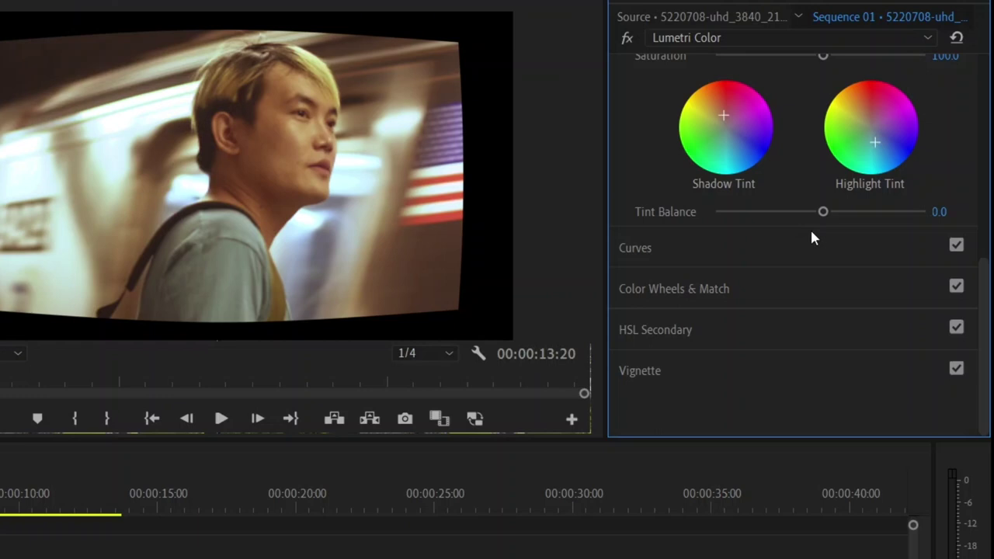
{"action": "left_click", "coordinate": [807, 370]}
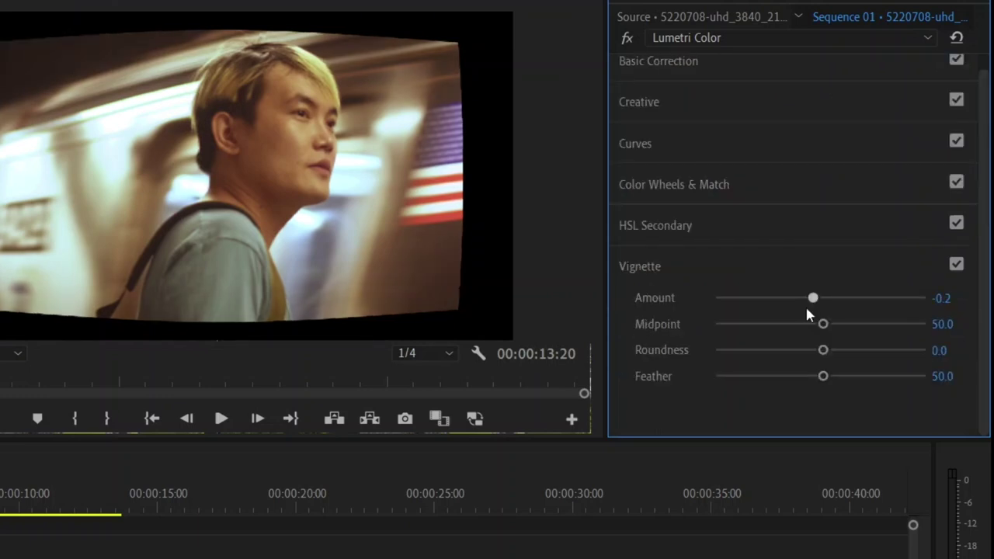
{"action": "left_click_drag", "start_coordinate": [812, 298], "coordinate": [721, 298]}
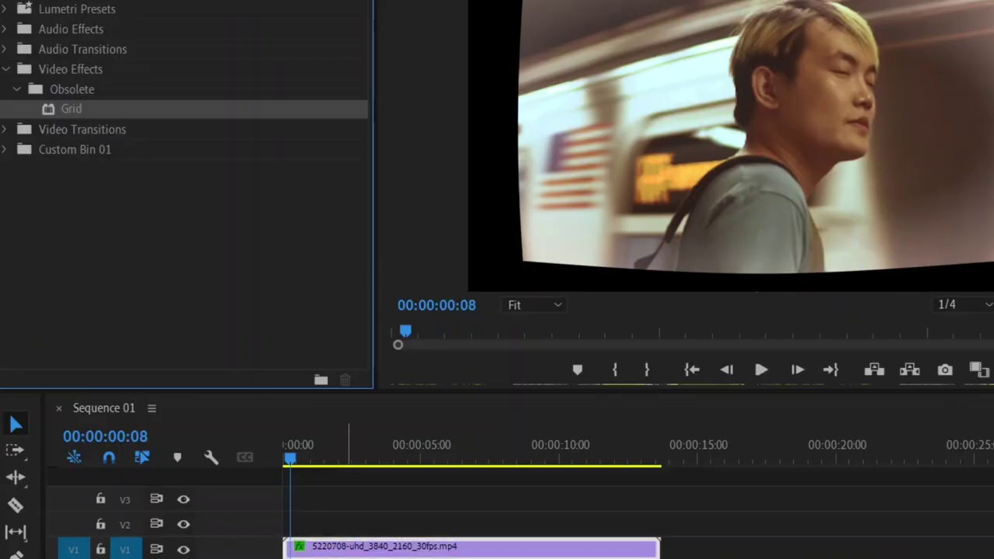
- Apply Grid to the clip with Overlay blending and black grid lines
{"action": "left_click_drag", "start_coordinate": [348, 553], "coordinate": [358, 548]}
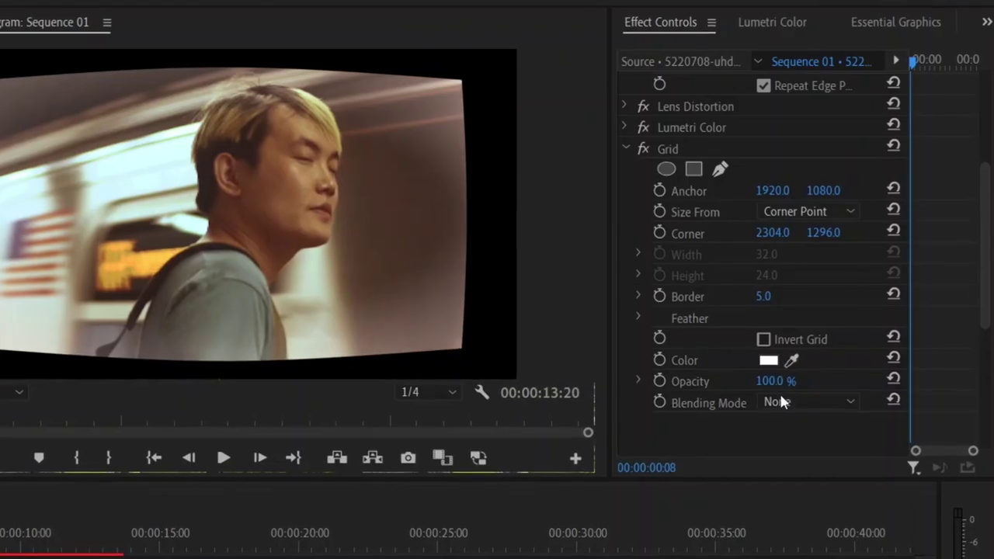
{"action": "left_click", "coordinate": [783, 403]}
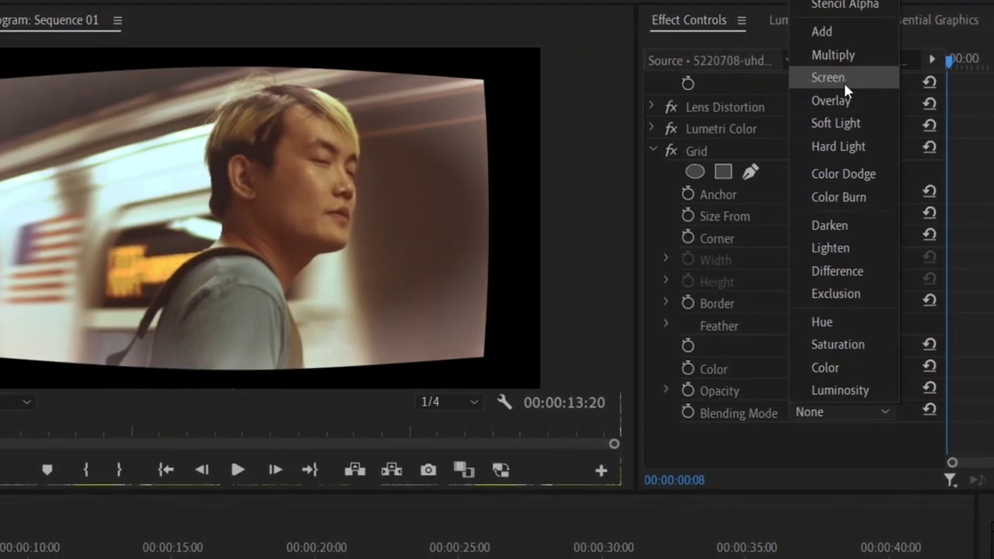
{"action": "left_click", "coordinate": [836, 100]}
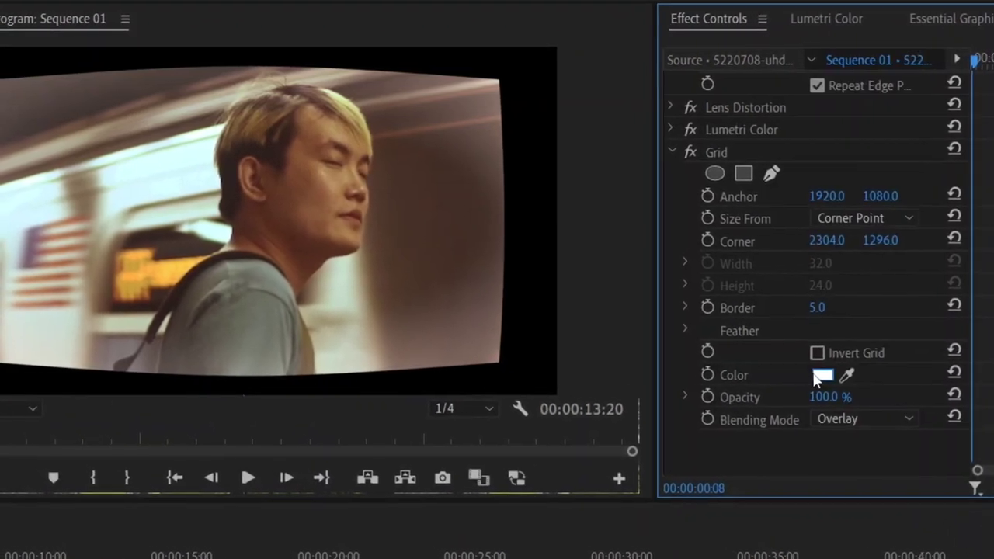
{"action": "left_click", "coordinate": [807, 370]}
{"action": "left_click", "coordinate": [244, 248]}
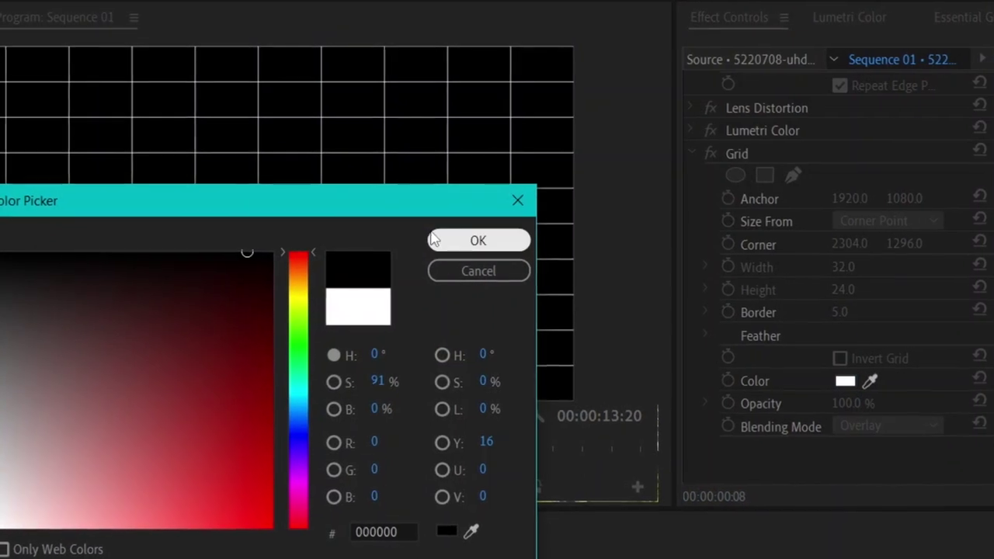
{"action": "left_click", "coordinate": [465, 237]}
- Move Grid above Lumetri Color and size it by Width & Height Sliders with Width 8
{"action": "left_click_drag", "start_coordinate": [772, 149], "coordinate": [814, 127]}
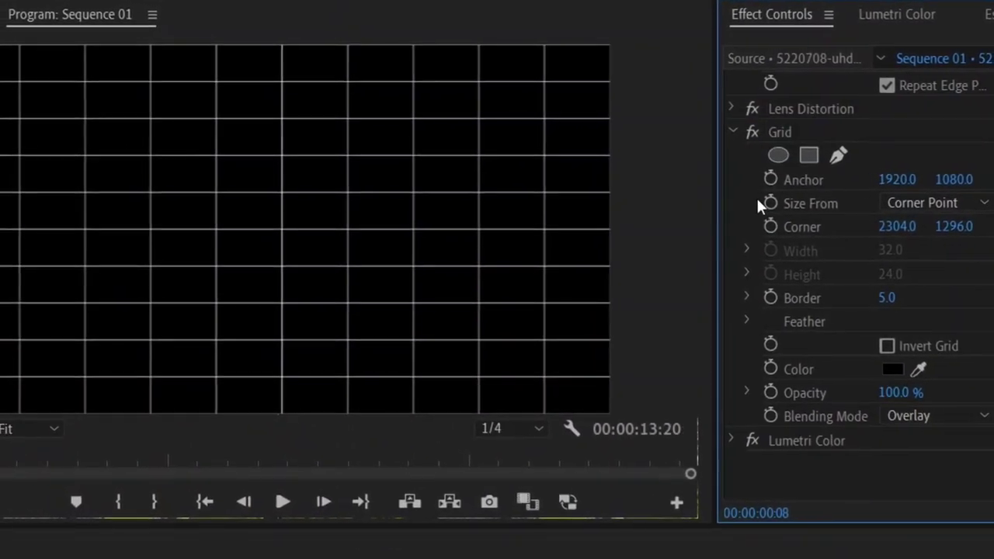
{"action": "left_click", "coordinate": [943, 204]}
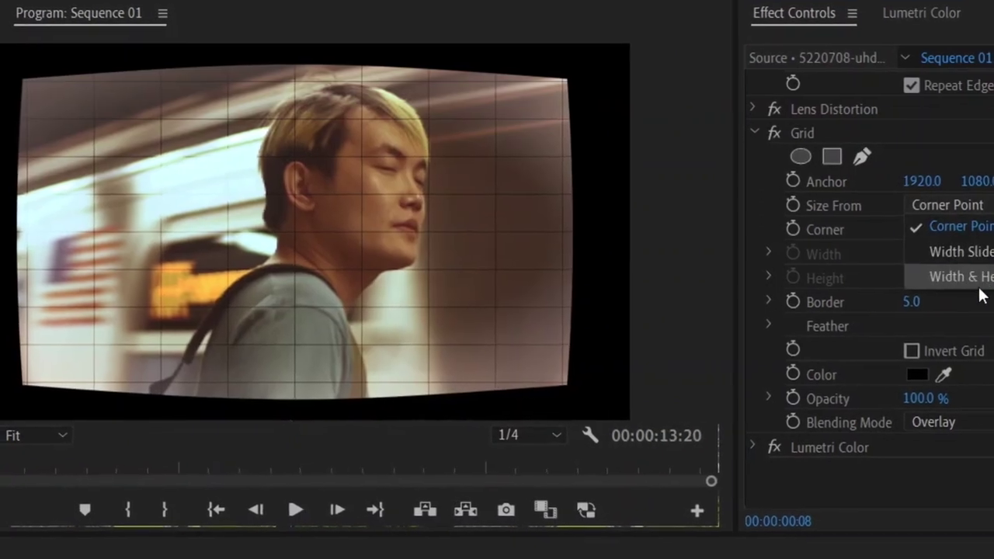
{"action": "left_click", "coordinate": [959, 281]}
{"action": "left_click", "coordinate": [921, 254]}
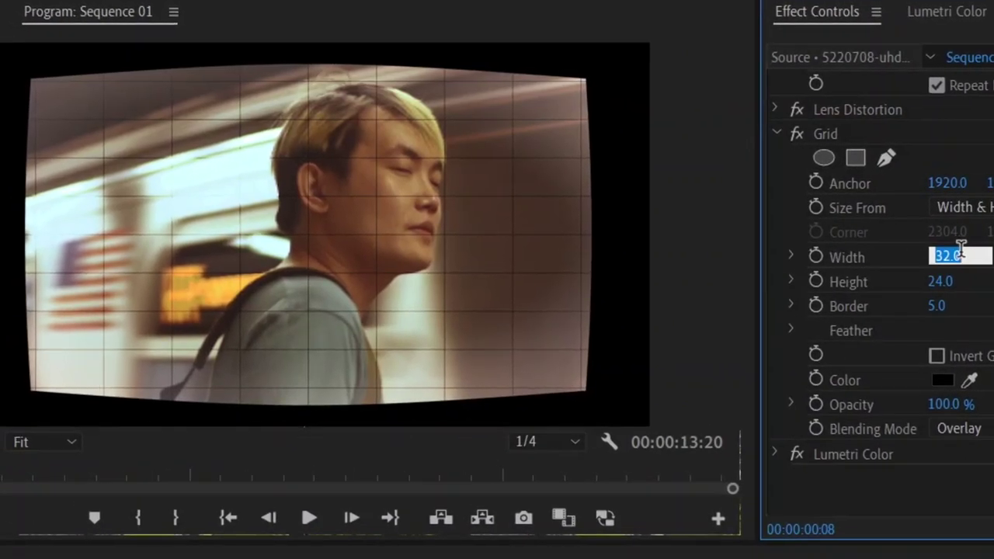
{"action": "type", "text": "8"}
{"action": "key", "text": "Return"}
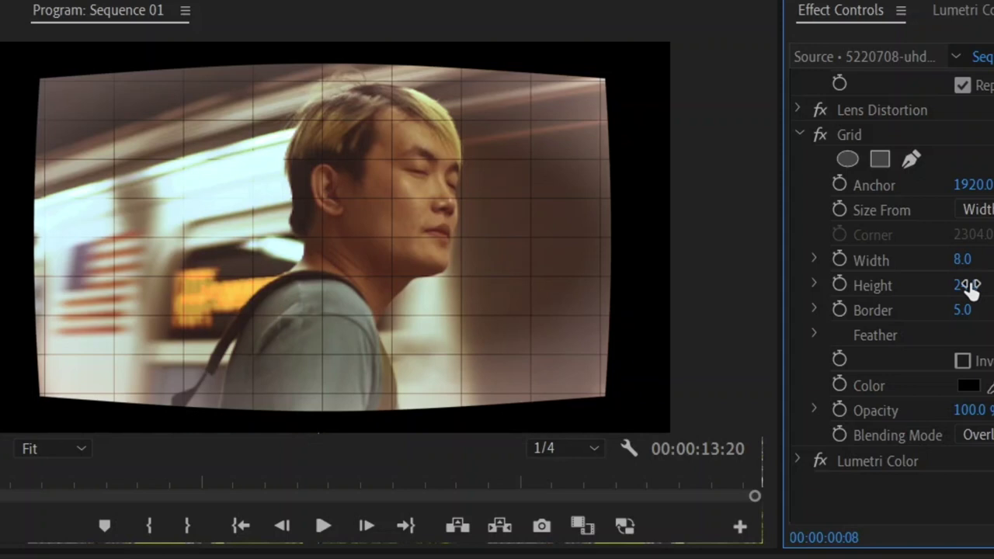
{"action": "left_click", "coordinate": [972, 287]}
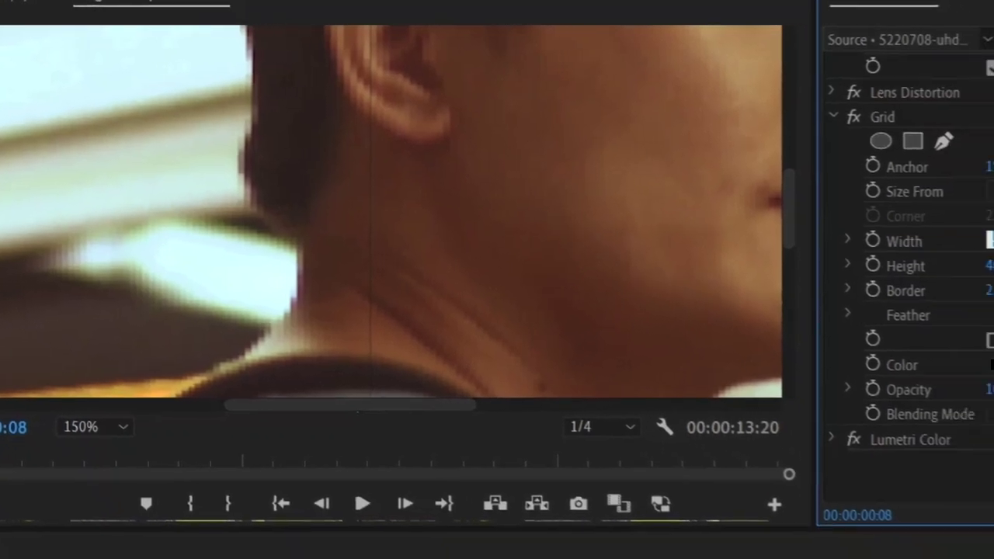
- Switch the grid size to Width Slider and set Border to 2.0
{"action": "key", "text": "Return"}
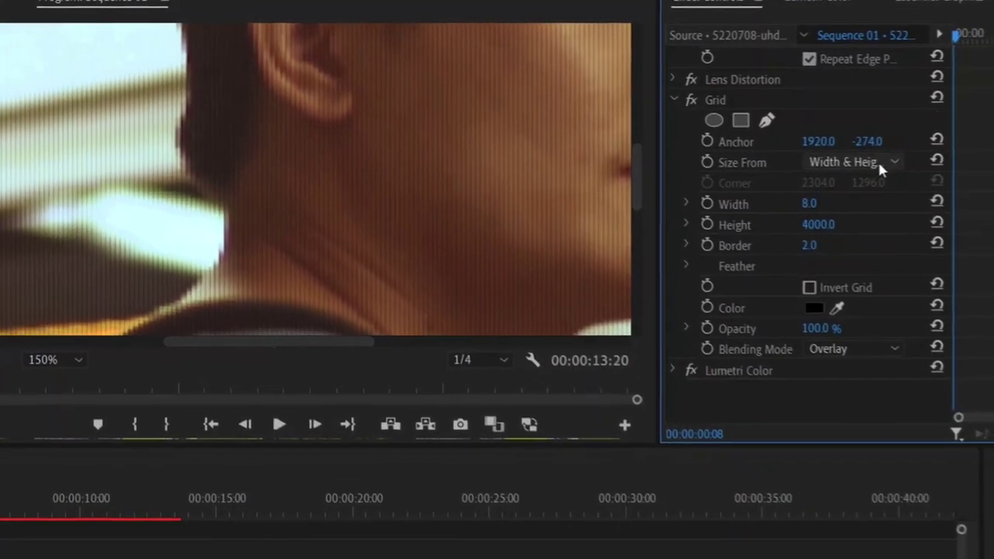
{"action": "left_click", "coordinate": [904, 168]}
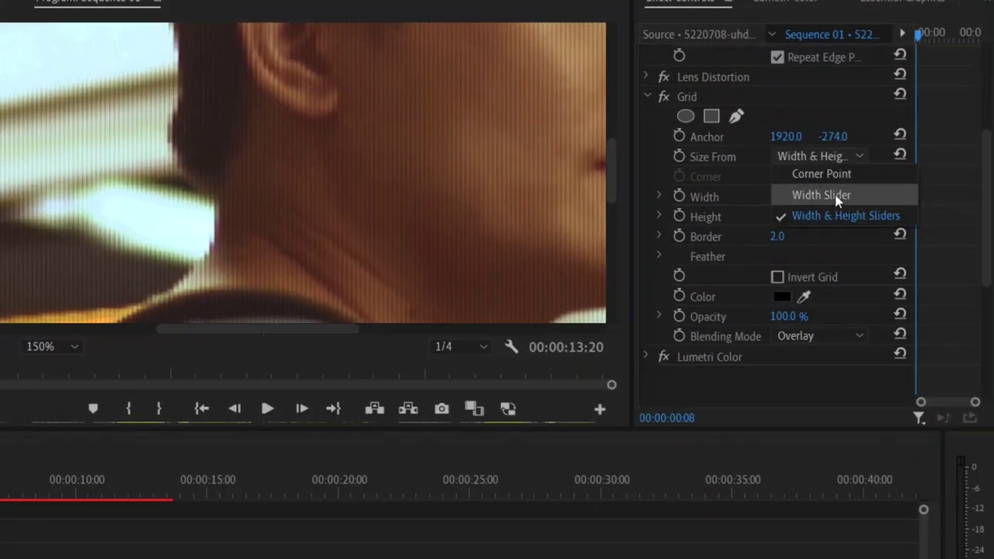
{"action": "left_click", "coordinate": [838, 194]}
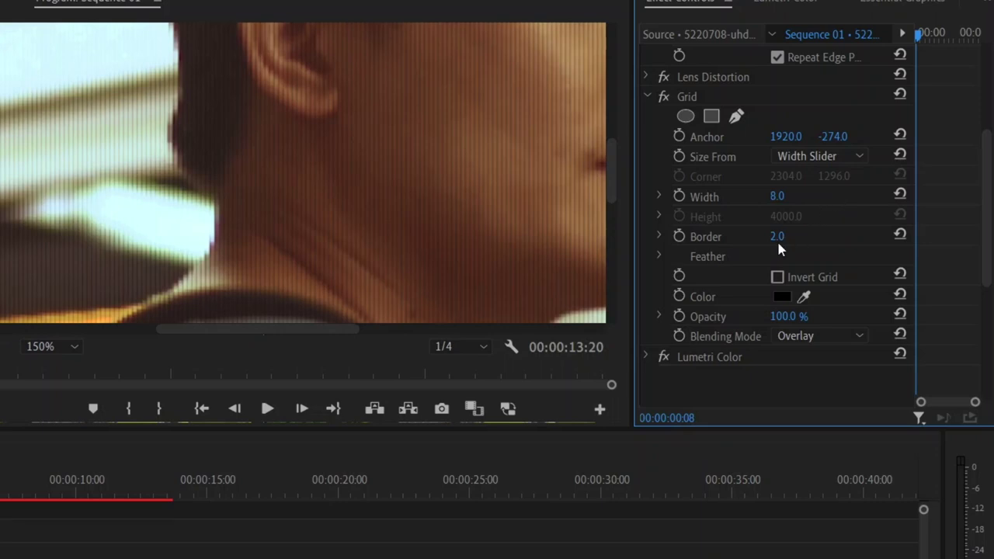
{"action": "key", "text": "Return"}
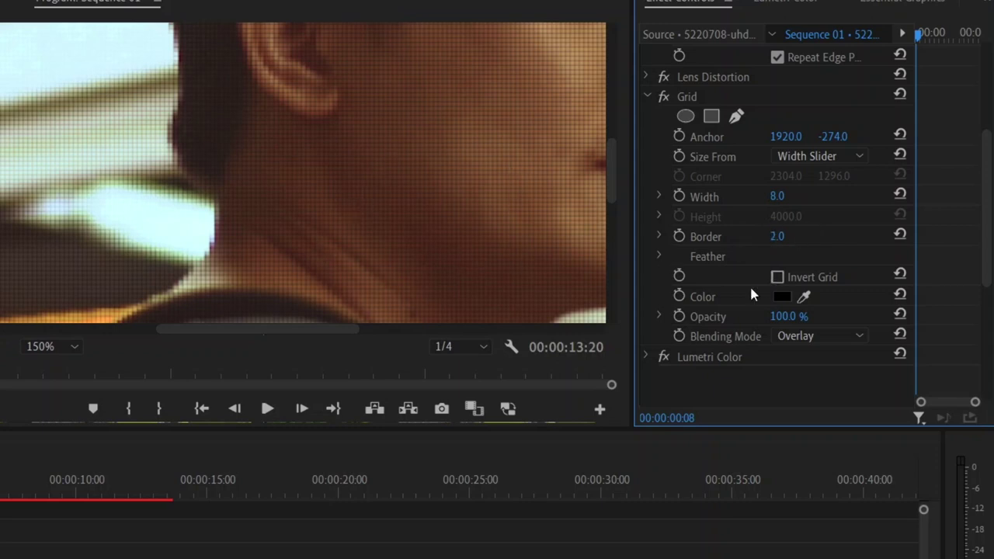
- Invert the grid and colour its lines dark red 632929
{"action": "left_click", "coordinate": [38, 351]}
{"action": "left_click", "coordinate": [43, 363]}
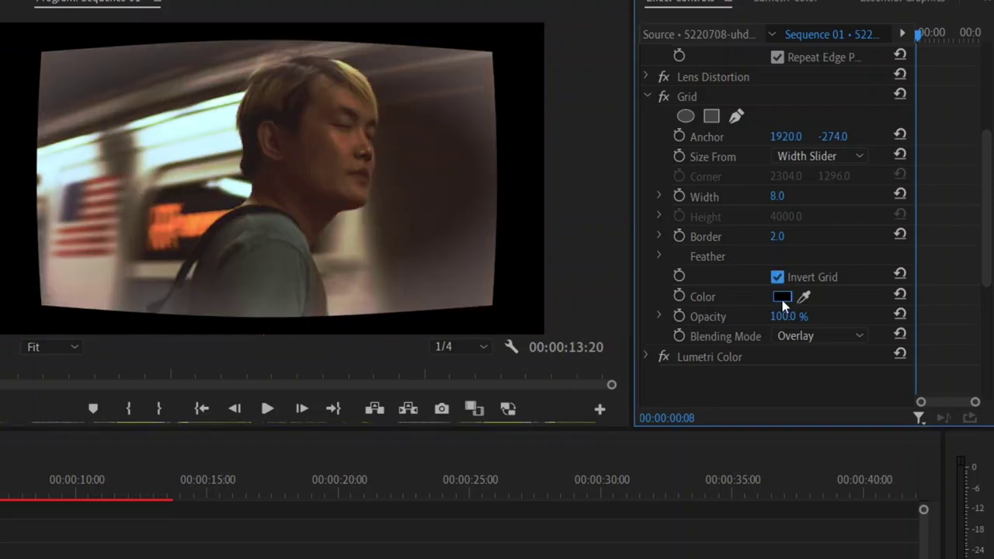
{"action": "left_click", "coordinate": [781, 297]}
{"action": "left_click", "coordinate": [253, 313]}
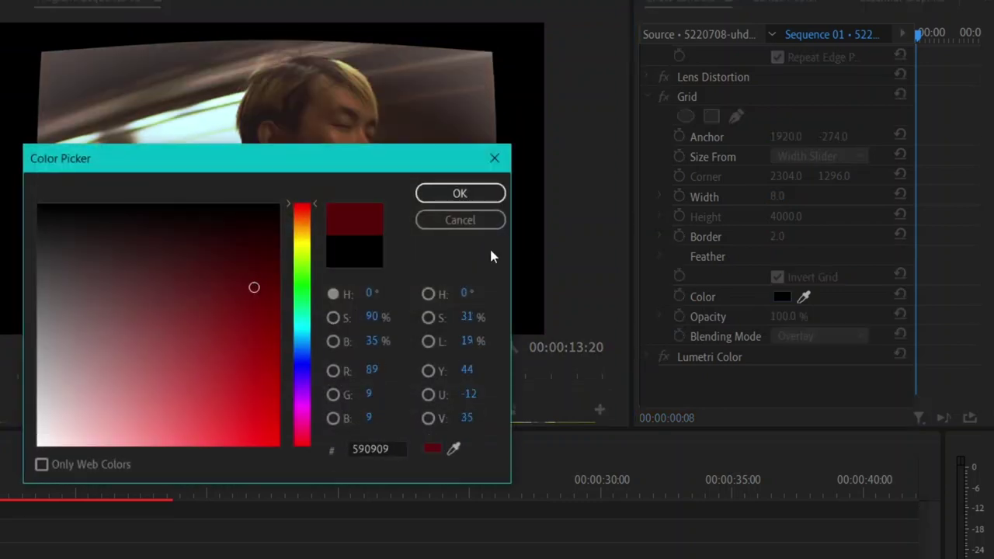
{"action": "mouse_move", "coordinate": [257, 295]}
{"action": "left_mouse_down"}
{"action": "mouse_move", "coordinate": [163, 317]}
{"action": "mouse_move", "coordinate": [178, 297]}
{"action": "left_mouse_up"}
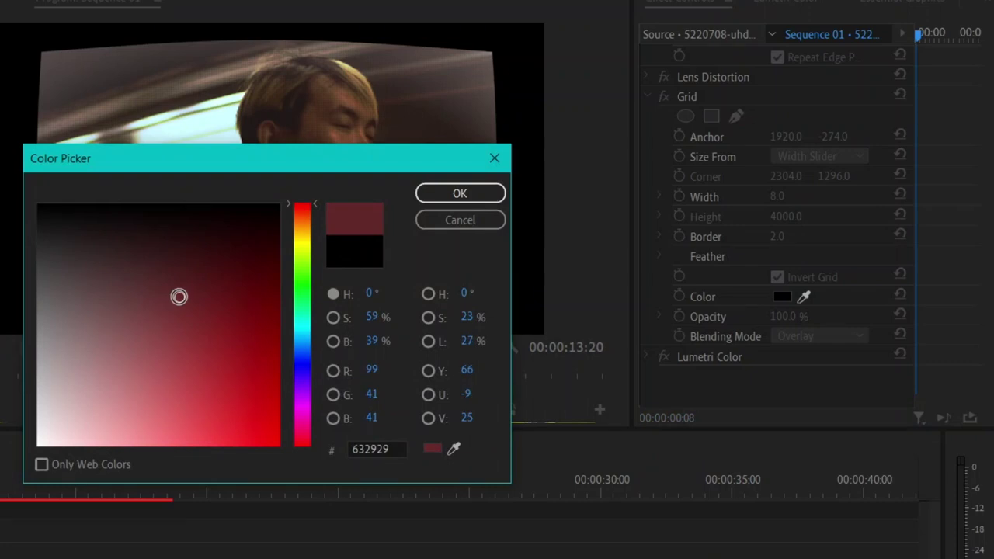
{"action": "left_click", "coordinate": [446, 195]}
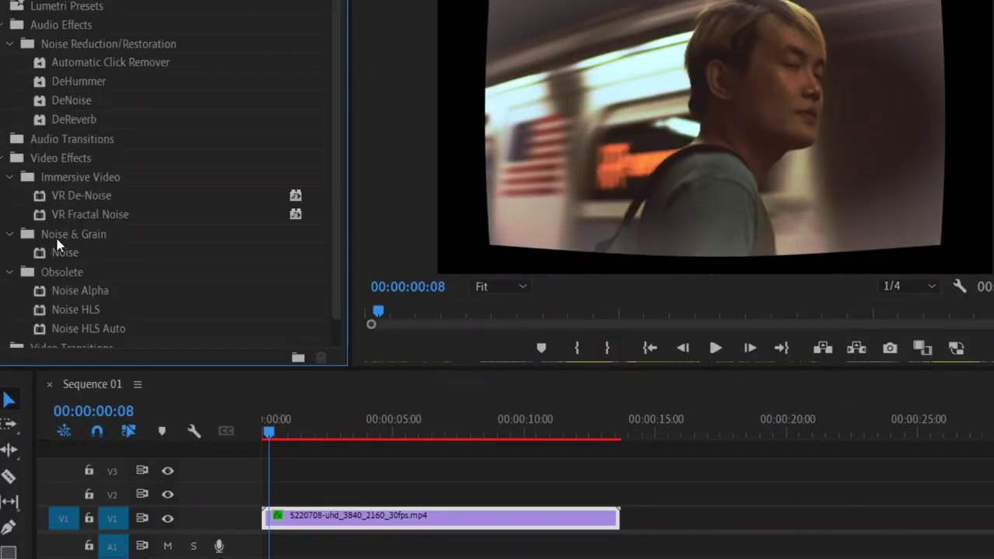
- Add Noise to the clip before the colour grade with Amount of Noise 39%
{"action": "left_click_drag", "start_coordinate": [69, 253], "coordinate": [96, 259]}
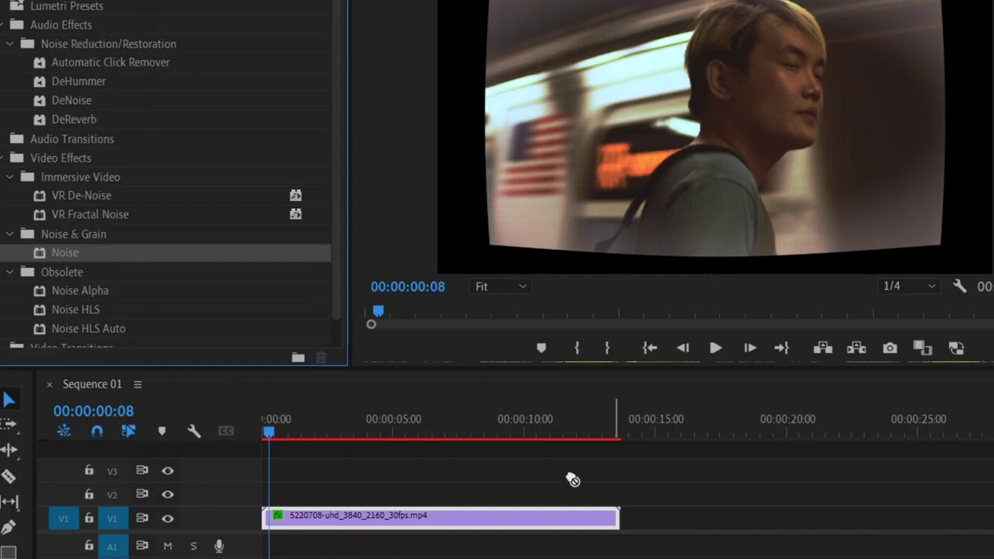
{"action": "left_click_drag", "start_coordinate": [572, 479], "coordinate": [517, 521]}
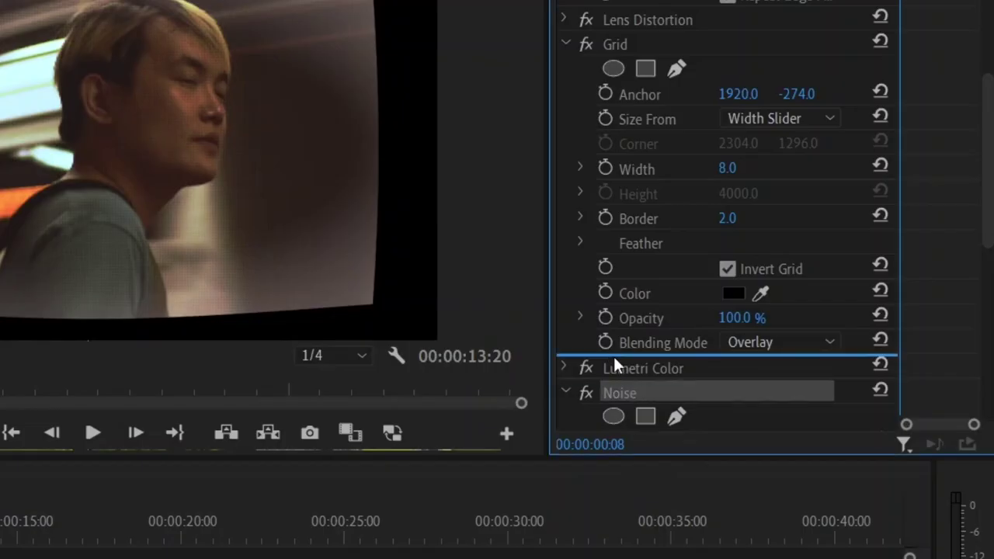
{"action": "left_click_drag", "start_coordinate": [614, 365], "coordinate": [614, 365]}
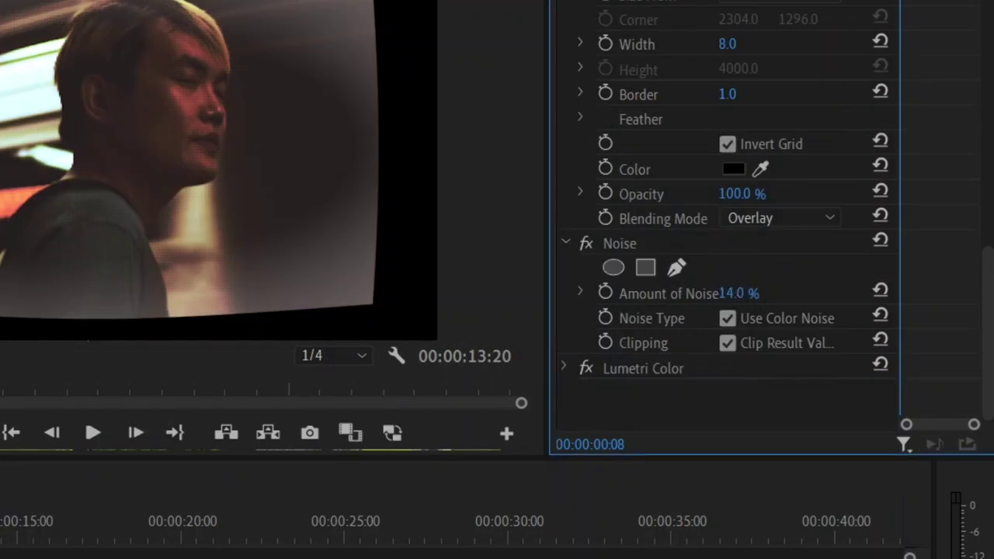
{"action": "left_click_drag", "start_coordinate": [739, 292], "coordinate": [768, 293]}
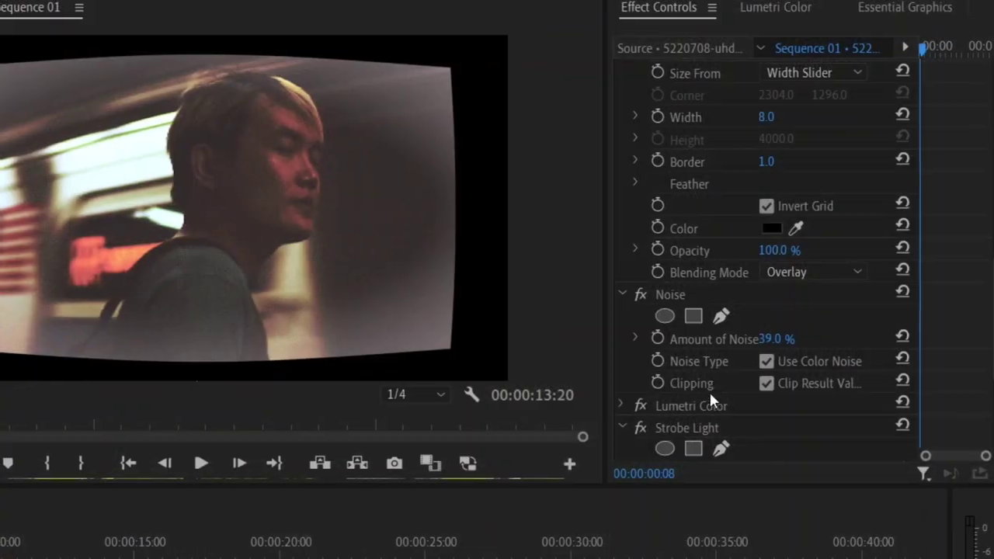
{"action": "scroll", "coordinate": [709, 379], "scroll_direction": "down", "scroll_amount": 5}
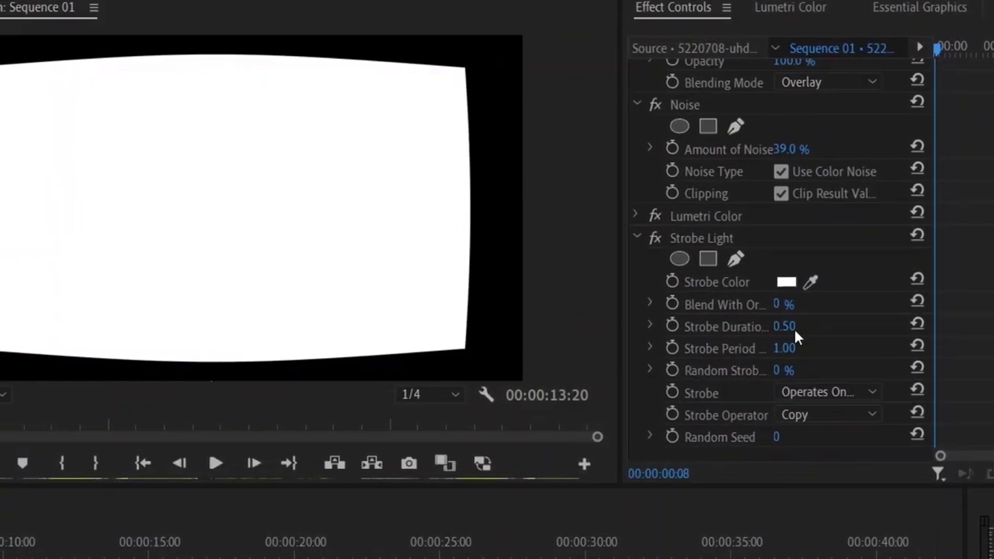
- Set Strobe Light to 99% blend with original, 1.00 duration and 35% random strobe
{"action": "left_click_drag", "start_coordinate": [781, 304], "coordinate": [788, 305]}
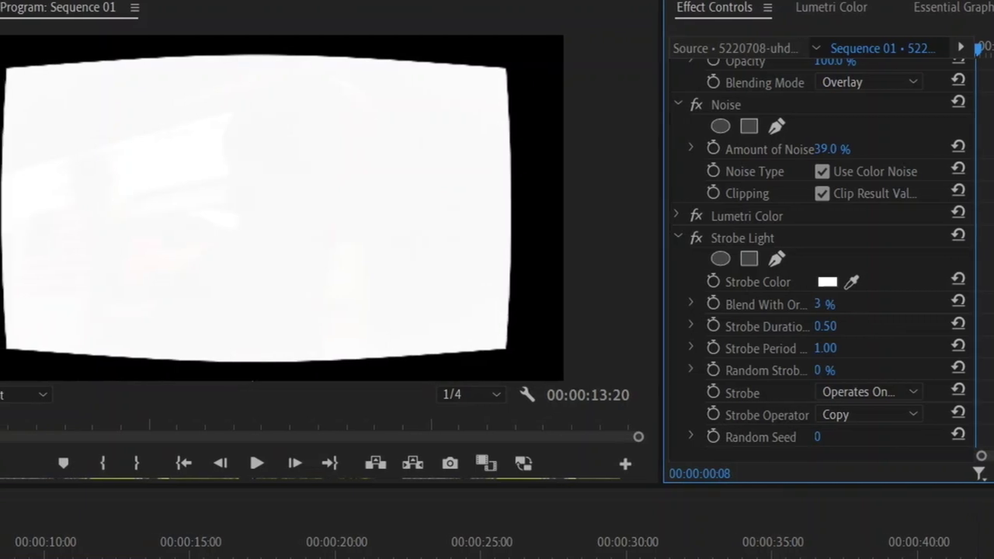
{"action": "left_click_drag", "start_coordinate": [823, 304], "coordinate": [892, 304]}
{"action": "left_click", "coordinate": [921, 325]}
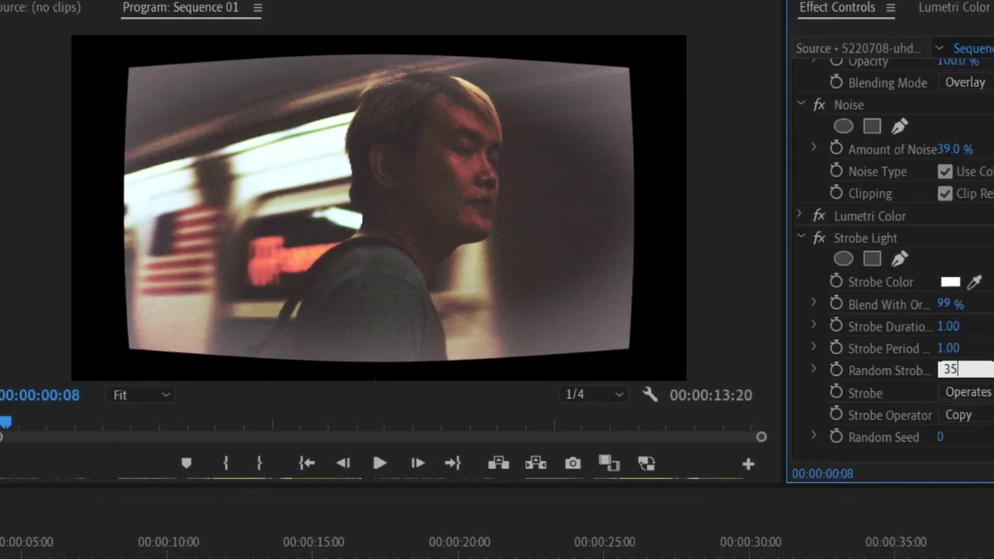
{"action": "key", "text": "Return"}
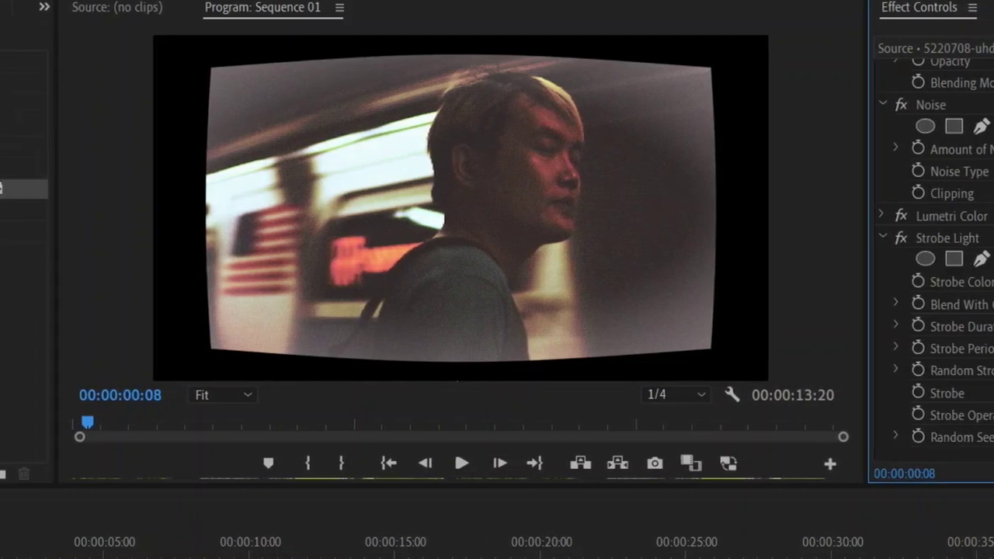
{"action": "scroll", "coordinate": [931, 272], "scroll_direction": "down", "scroll_amount": 1}
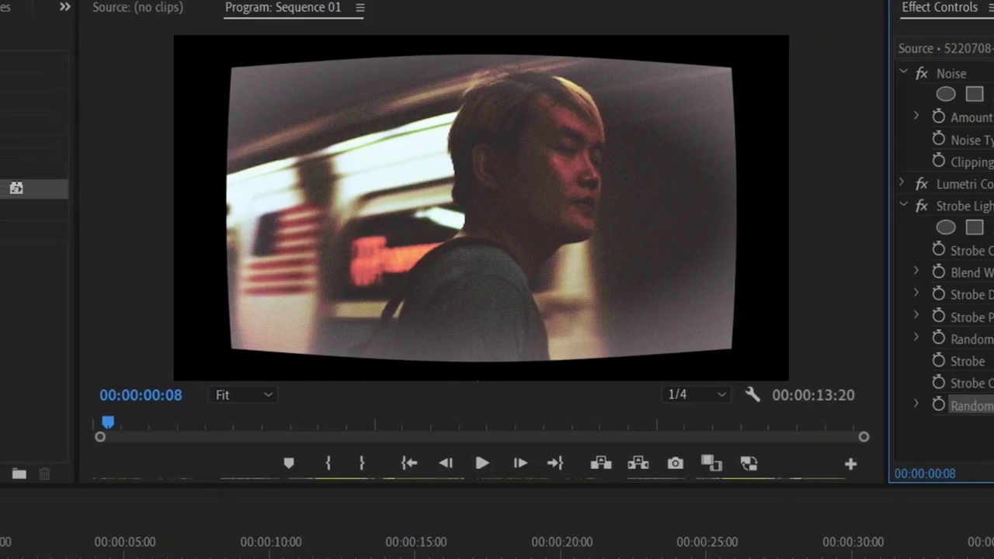